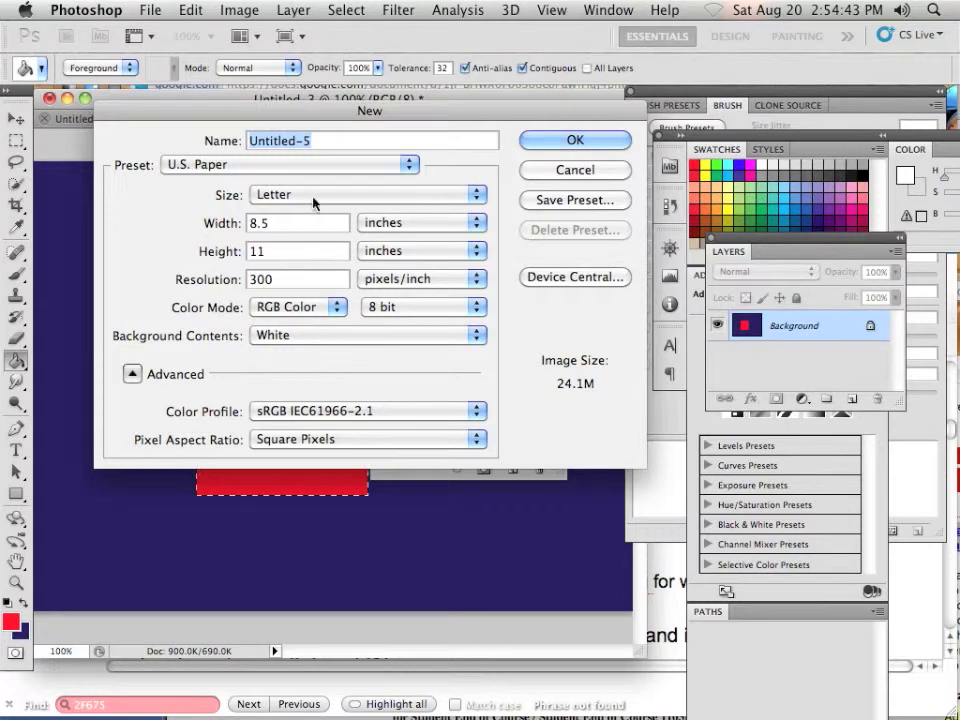
Create a new document from the Web preset.
click(313, 196)
click(289, 172)
click(289, 168)
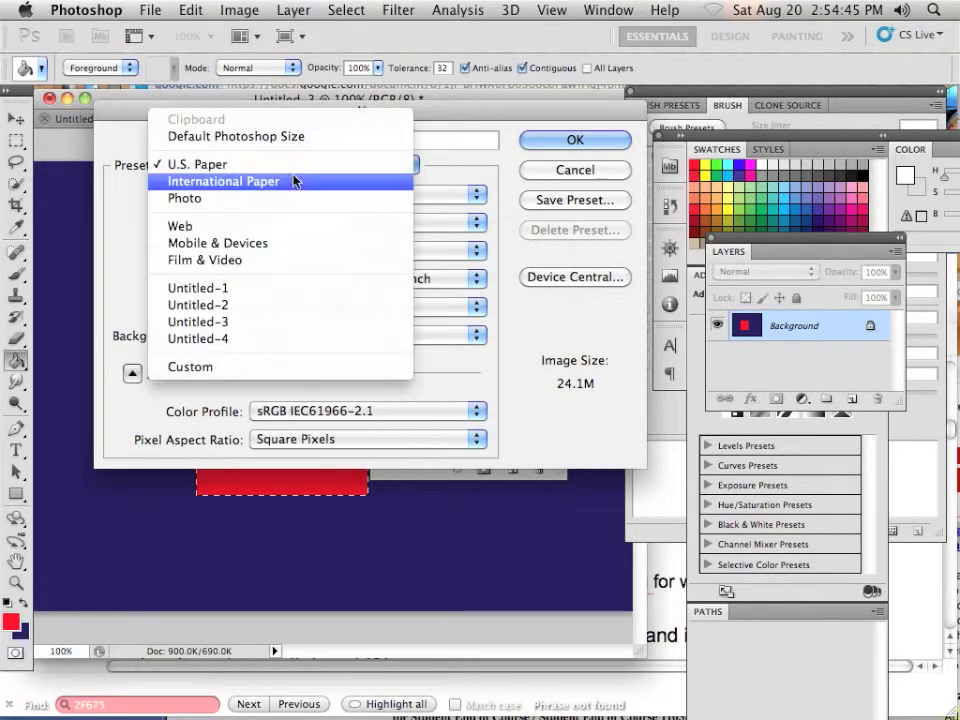
click(275, 223)
key(Escape)
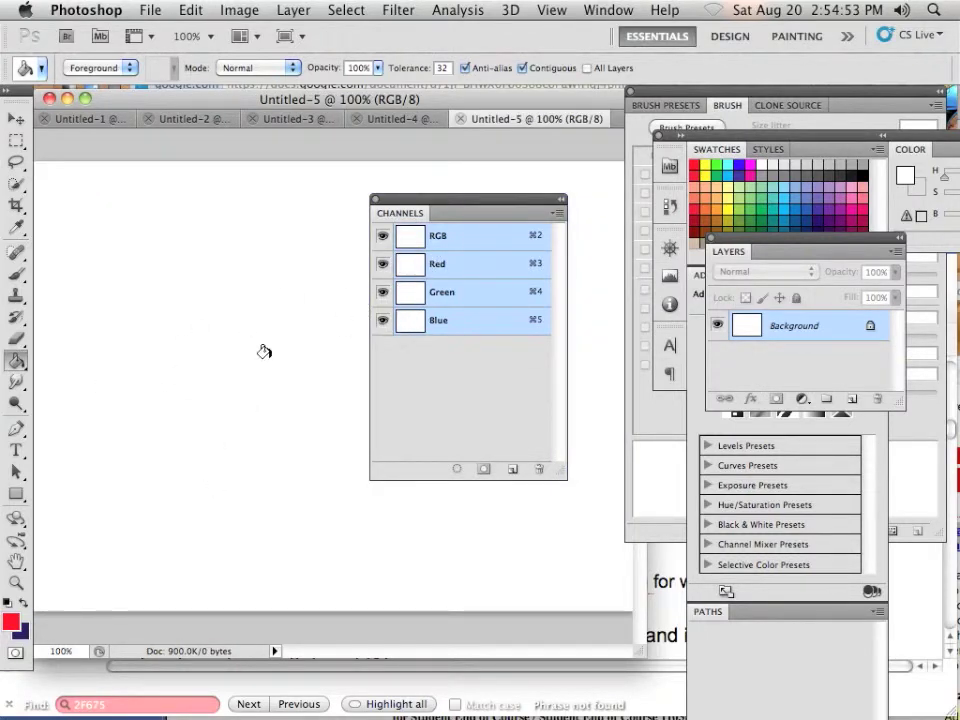
Draw a rectangular marquee on the upper part of the white canvas and fill it with pure red (#ff0000).
click(16, 140)
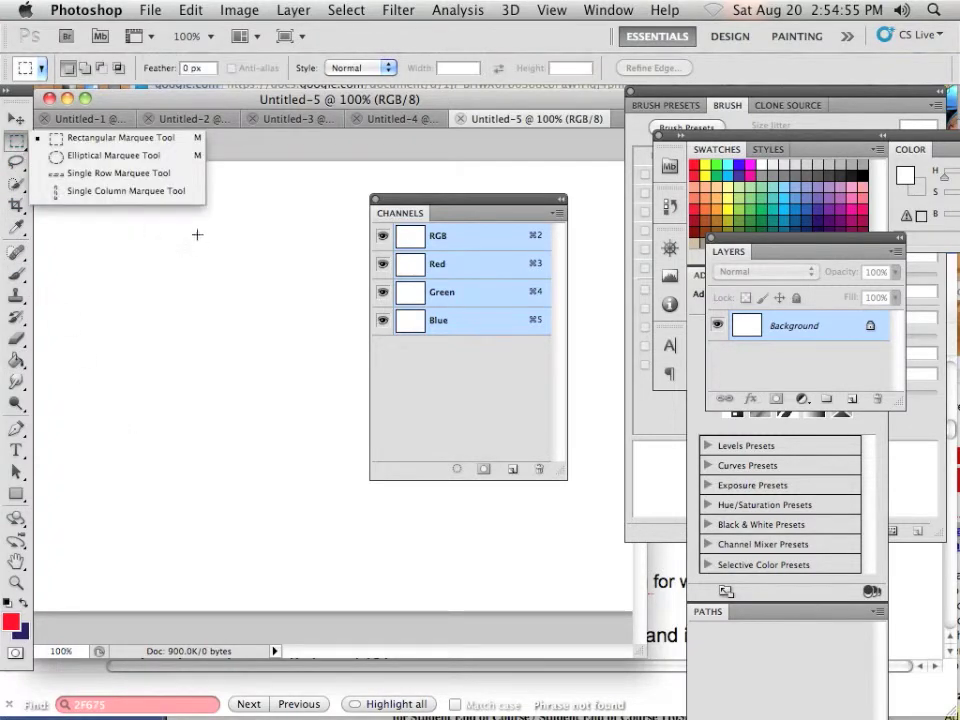
drag(197, 232, 294, 319)
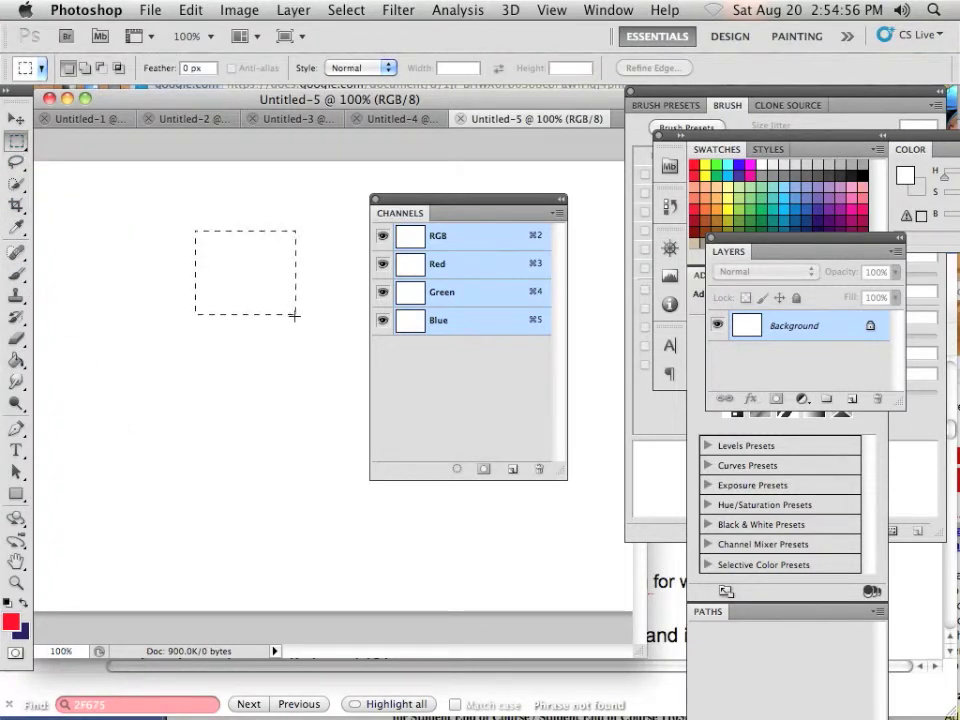
click(16, 360)
click(10, 622)
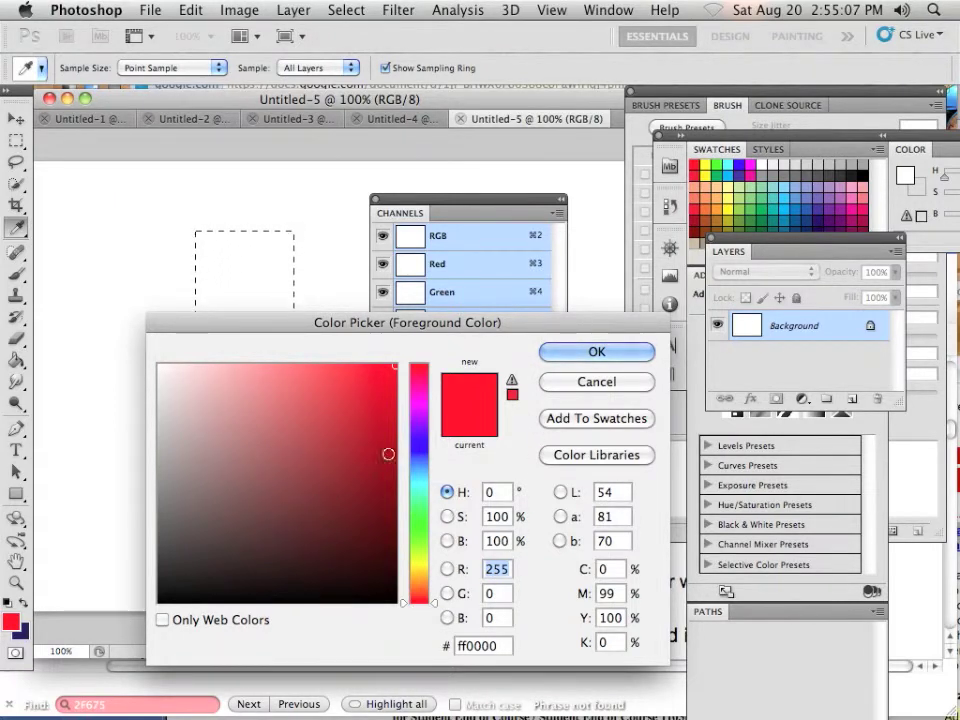
key(Return)
key(g)
click(239, 277)
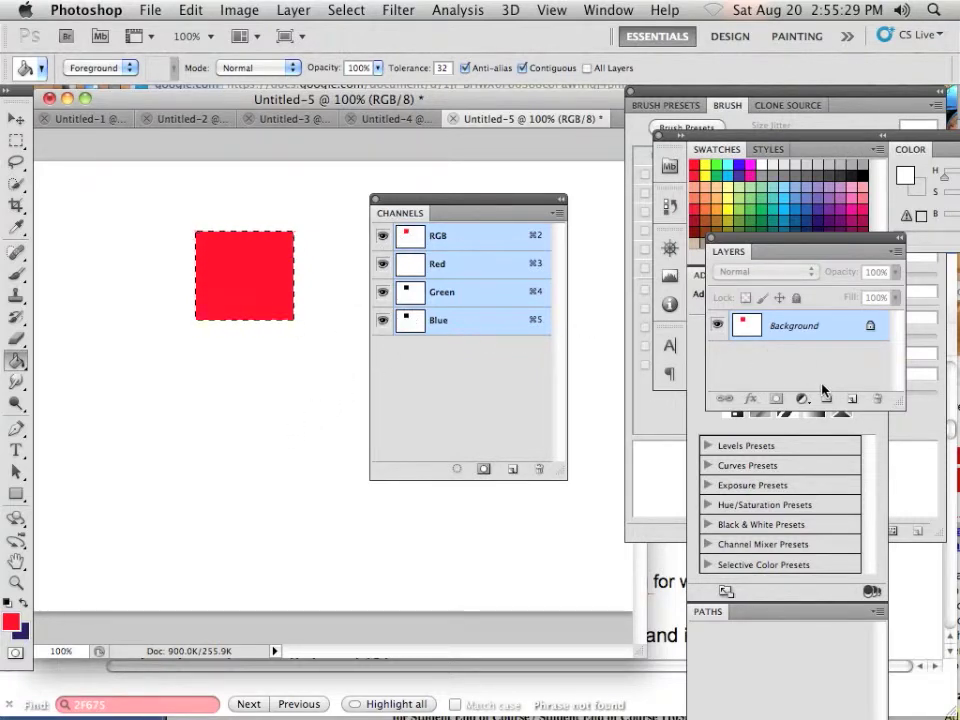
Deselect the red square.
double_click(797, 330)
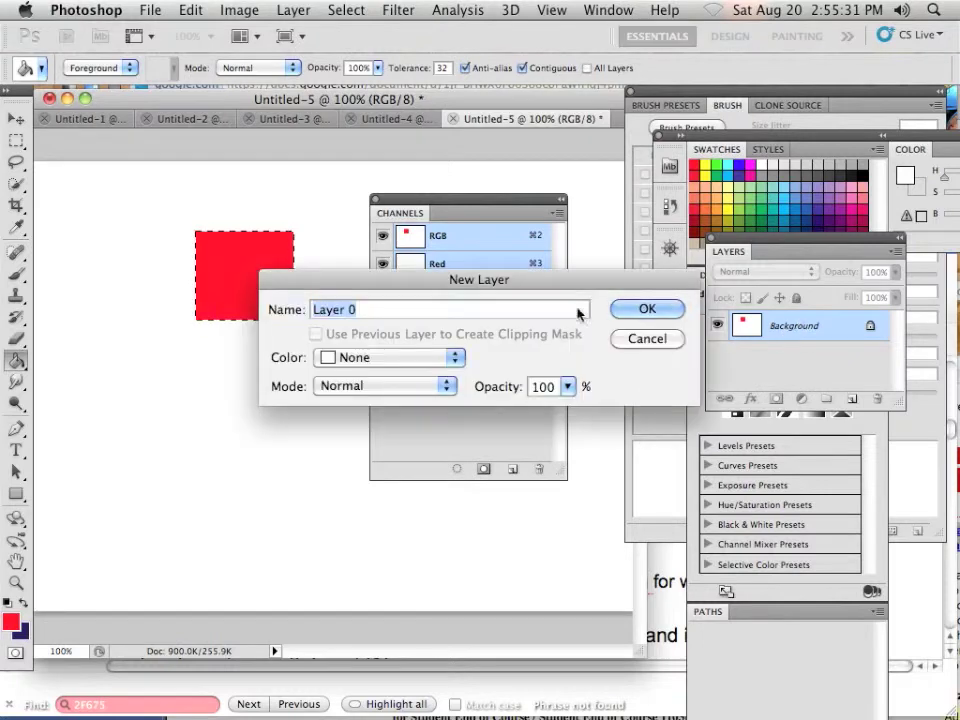
click(647, 339)
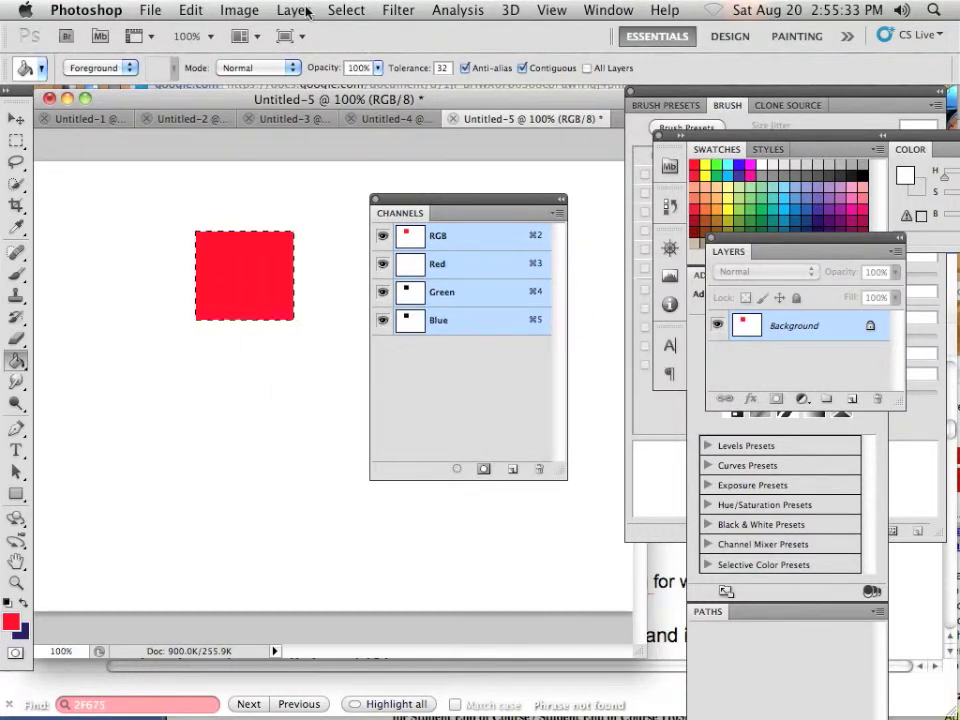
click(358, 14)
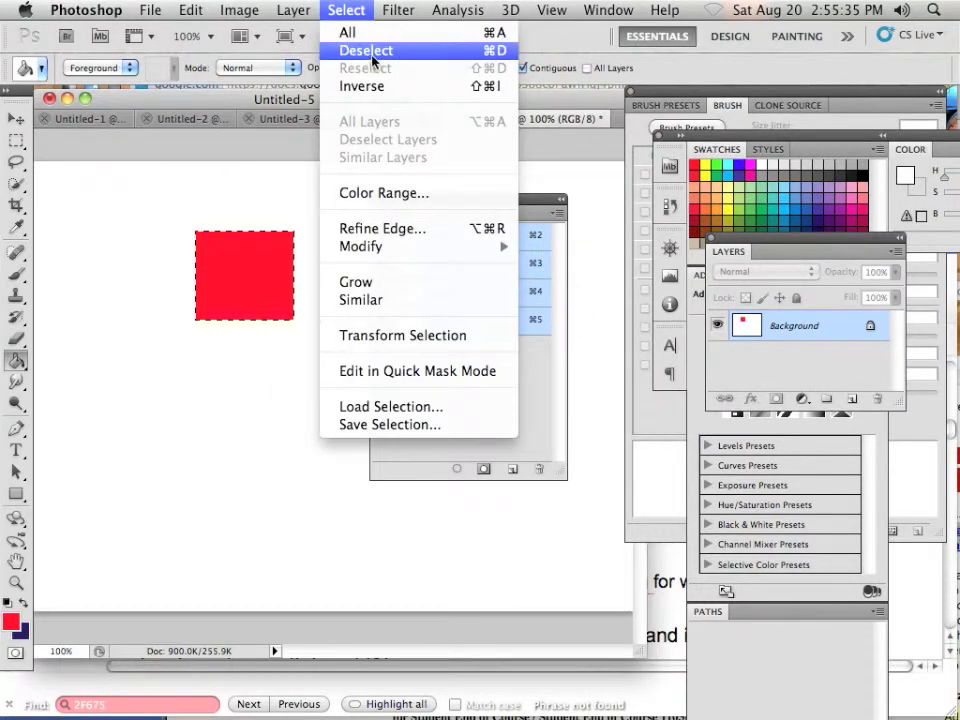
click(365, 49)
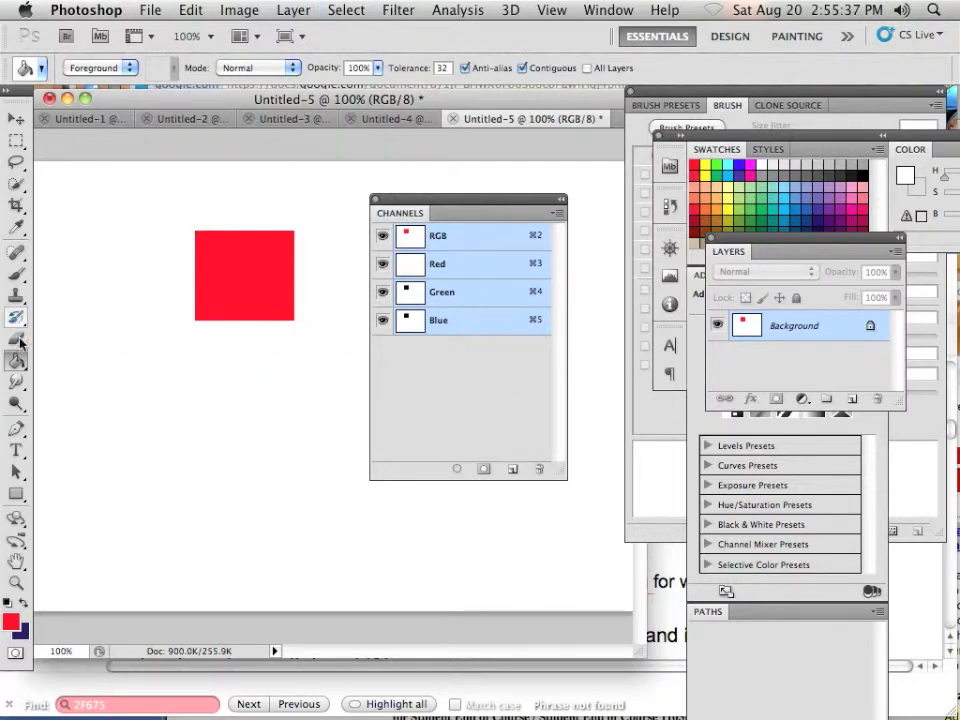
Set the foreground colour to black and fill the white area around the red square with it.
click(22, 603)
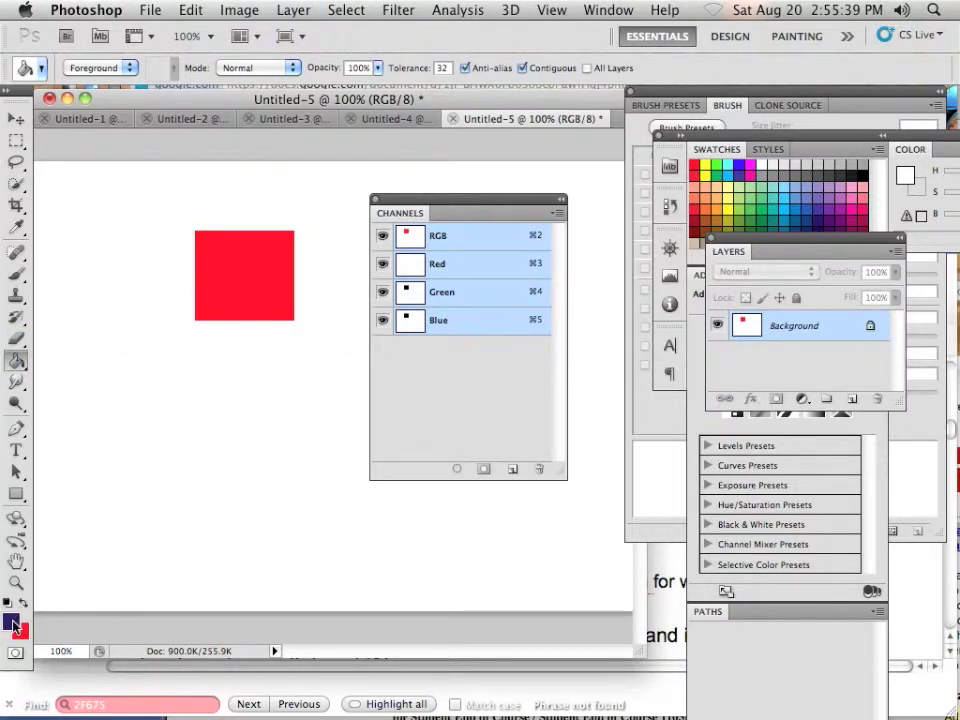
click(14, 625)
click(157, 604)
click(553, 349)
click(132, 361)
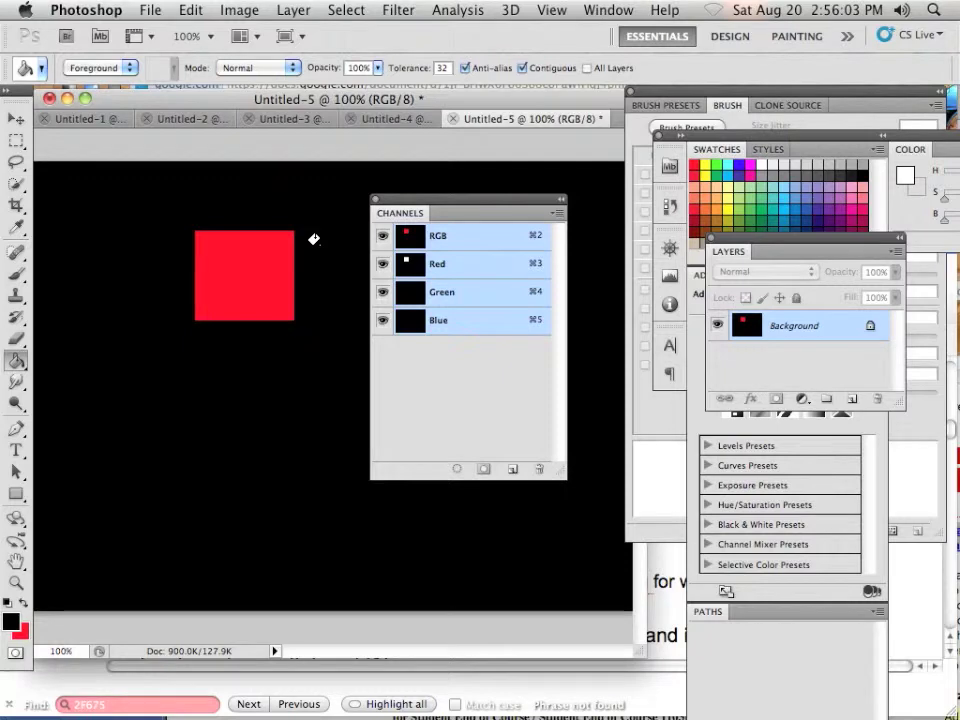
Swap the foreground and background colours and set the foreground's red value to 128 for a dark red (#800000).
click(23, 604)
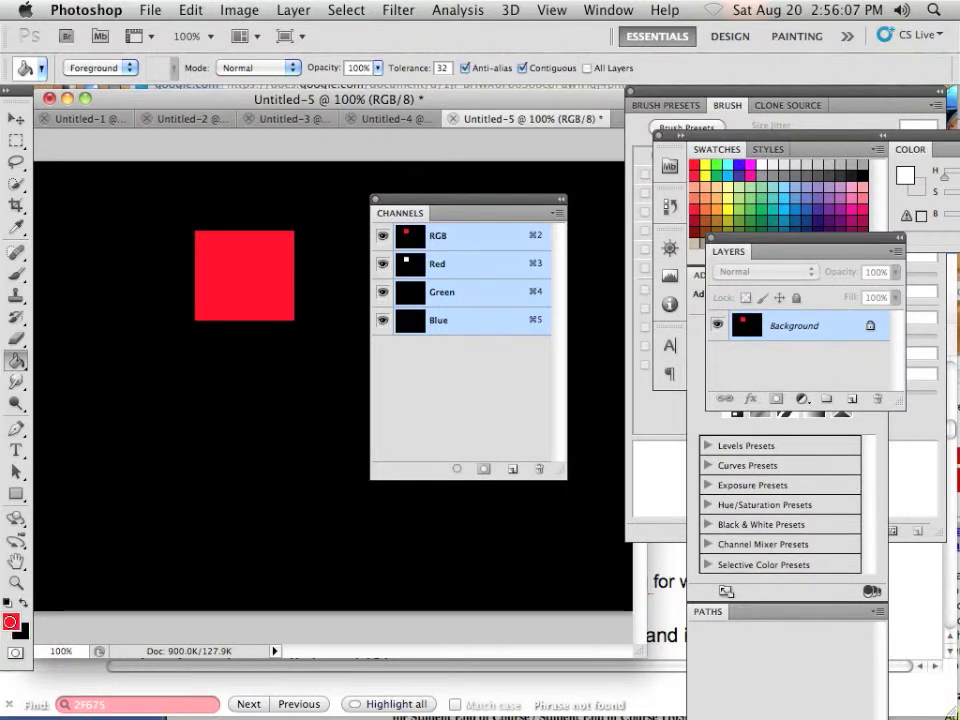
click(11, 622)
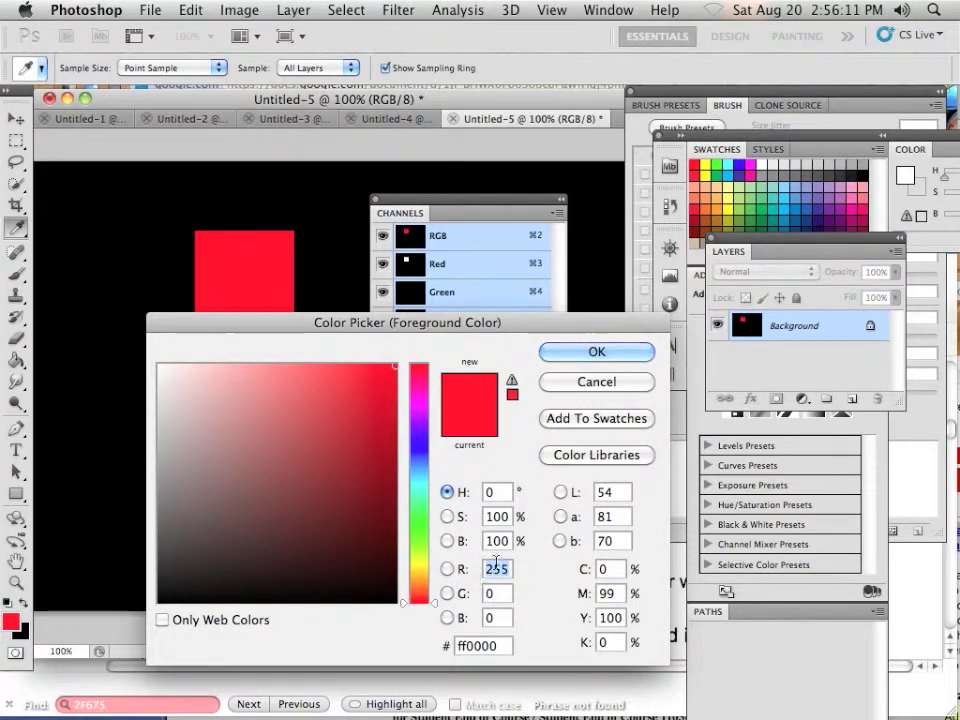
text(128)
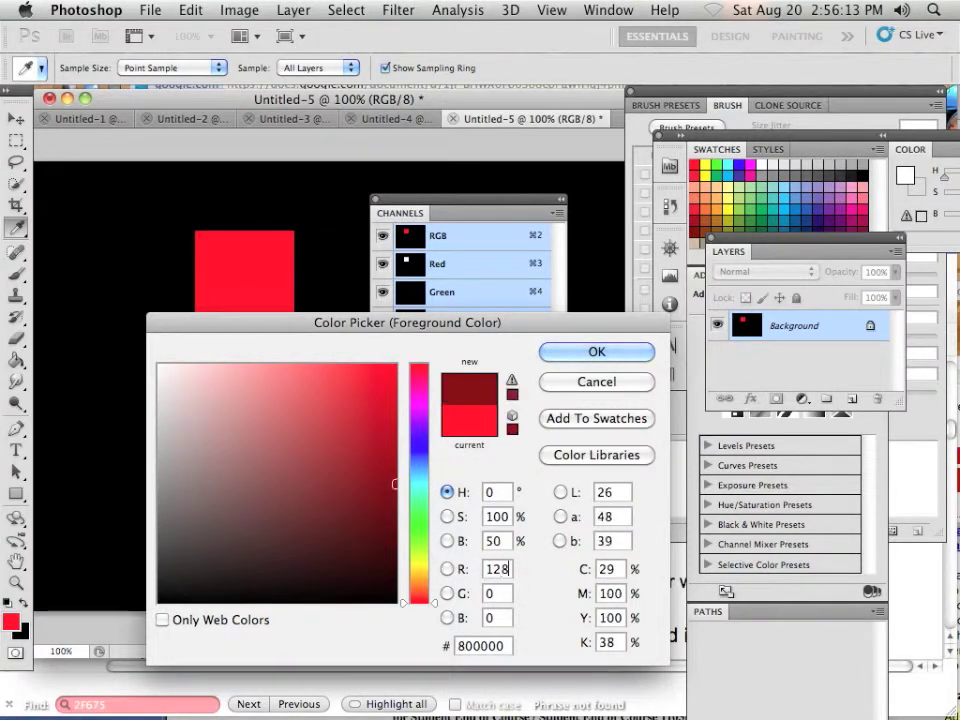
click(577, 351)
key(g)
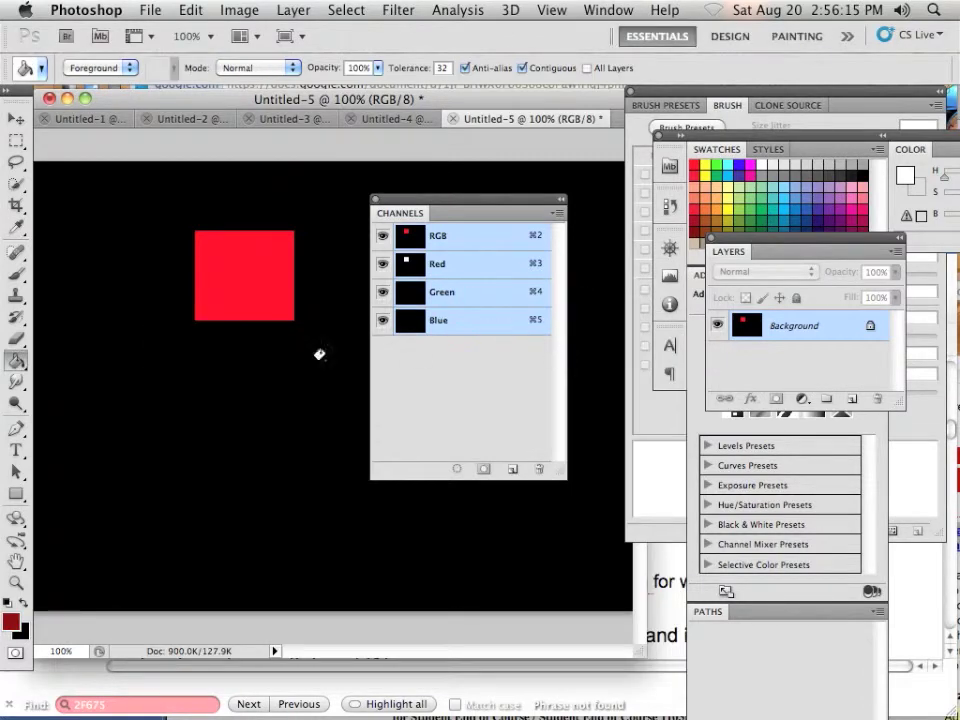
Draw a square marquee below the red square and fill it with the dark red foreground colour.
click(16, 140)
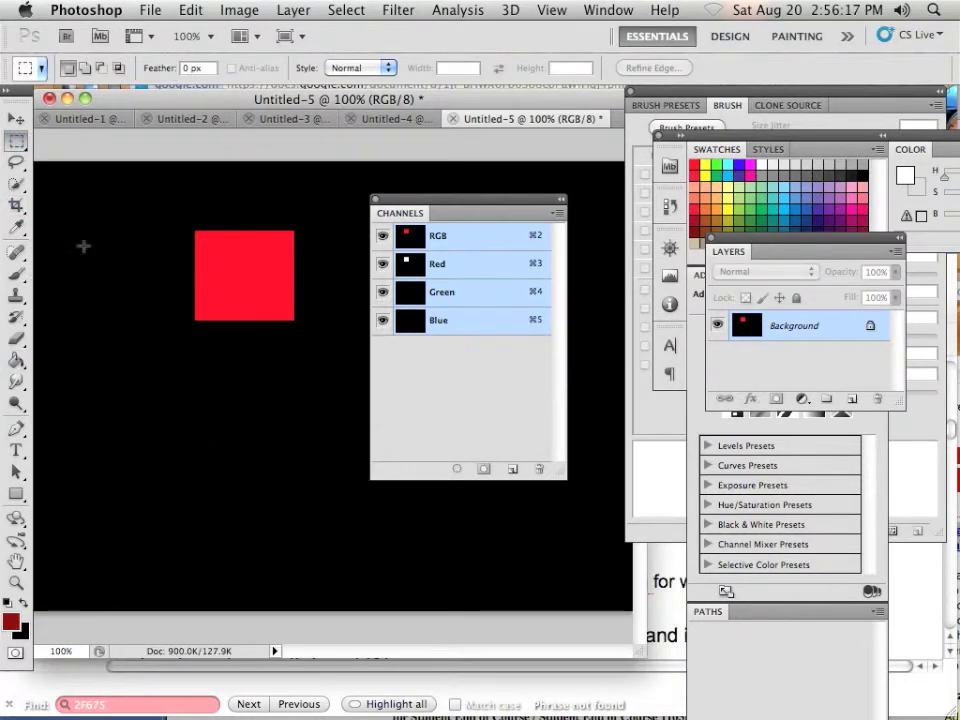
drag(185, 371, 297, 483)
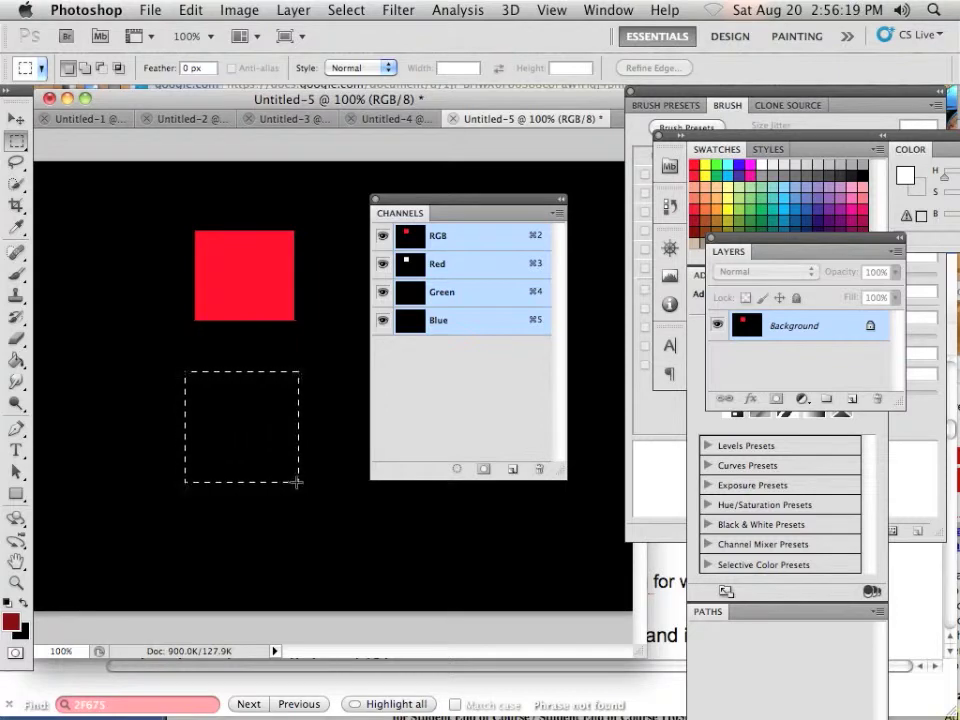
click(16, 359)
click(225, 443)
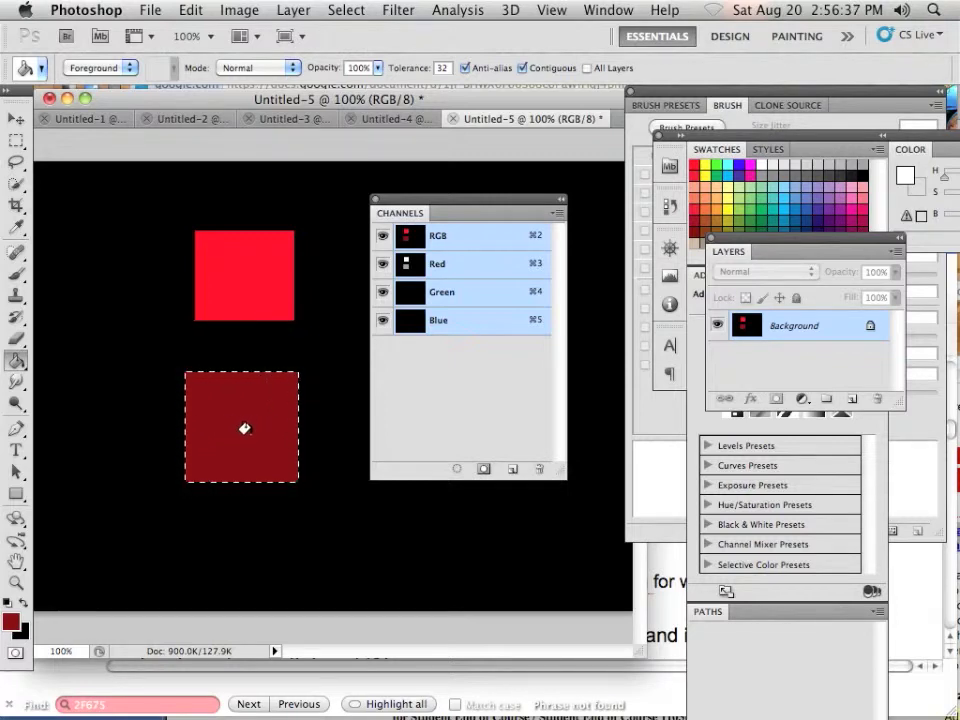
Change the foreground colour to bright green (#1eff00) and refill the selected lower square with it.
click(11, 622)
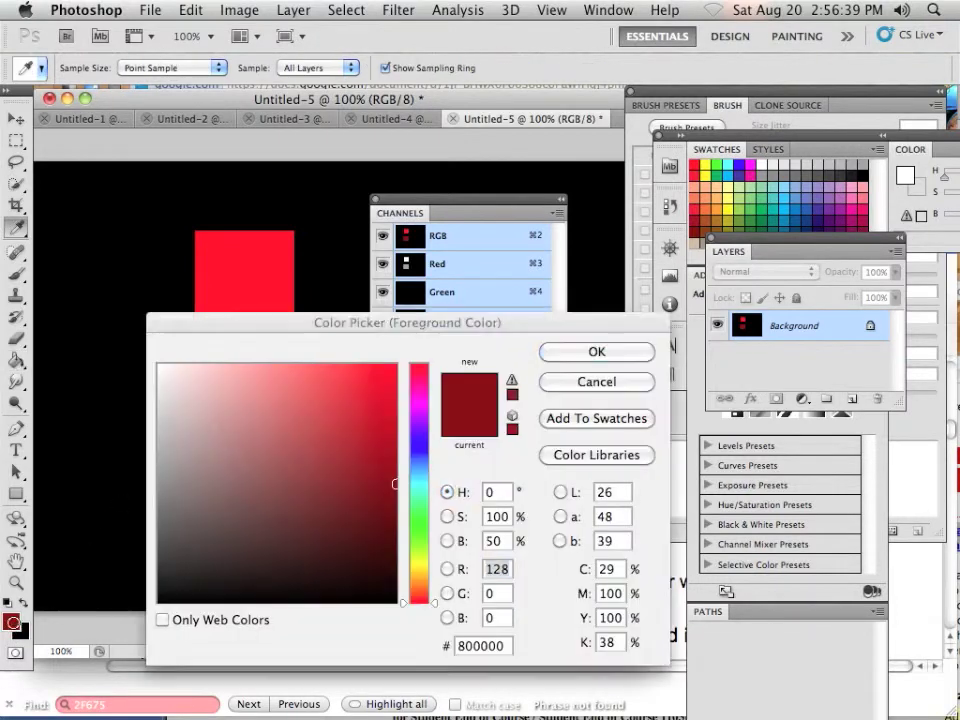
drag(417, 543, 412, 520)
click(400, 362)
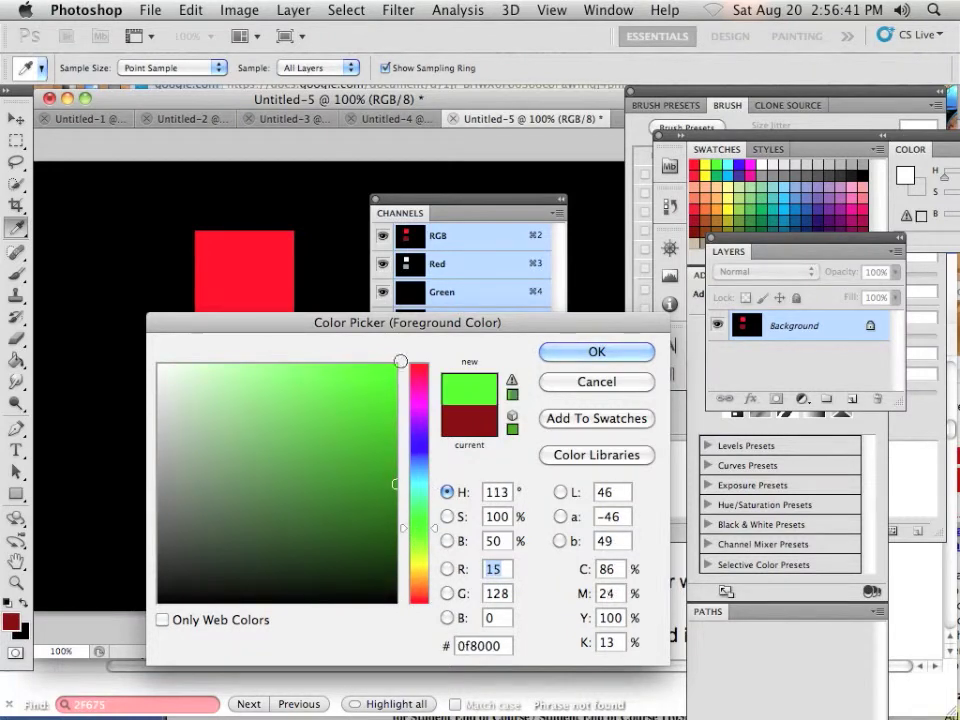
key(Escape)
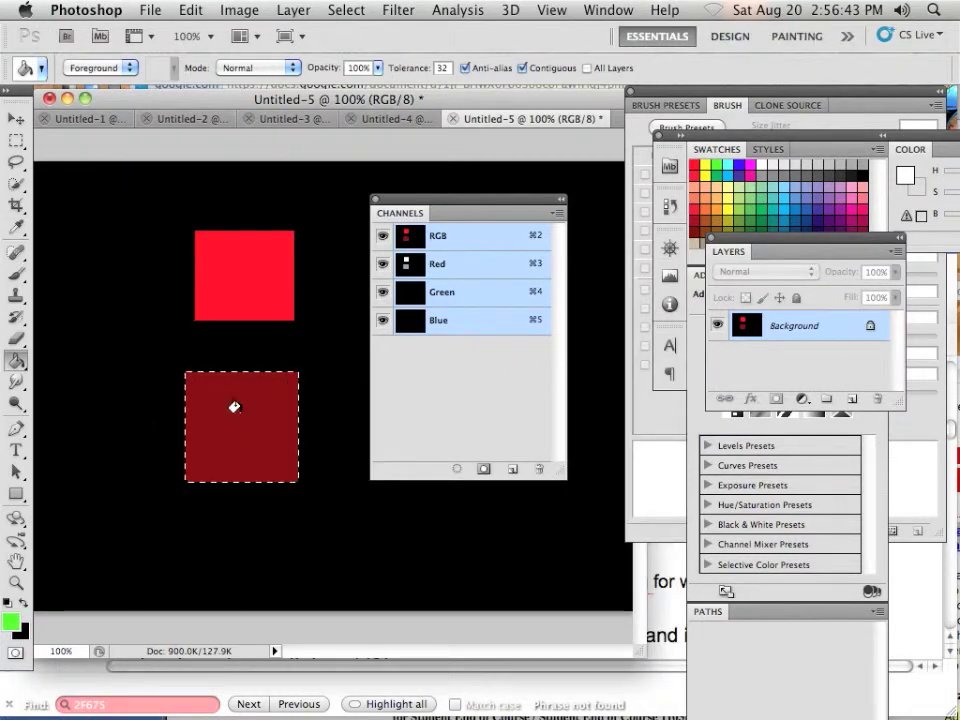
click(234, 400)
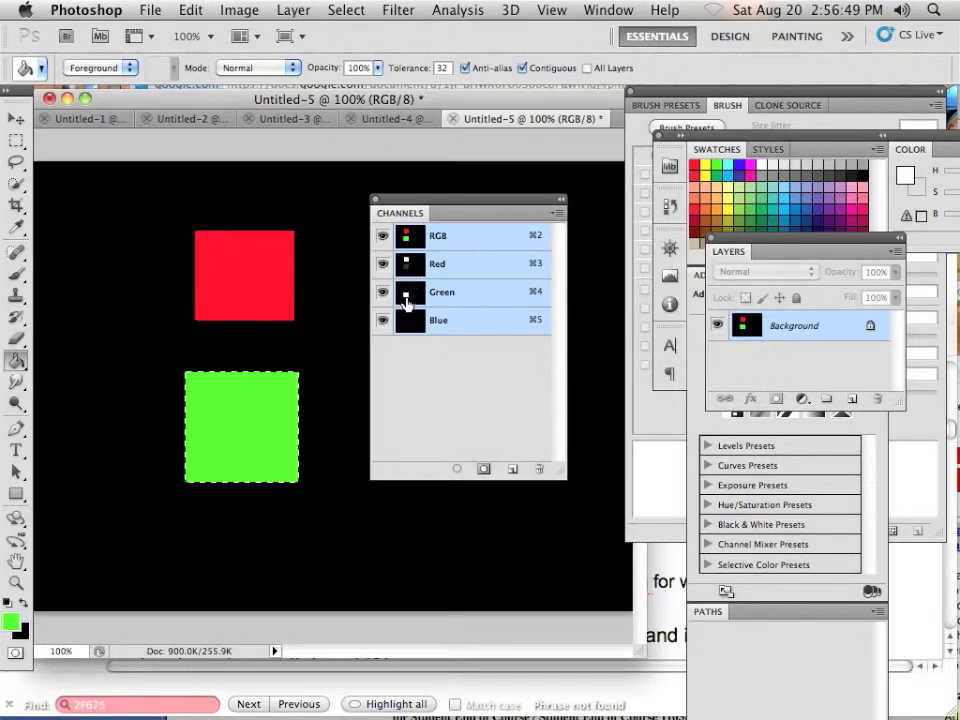
Check the RGB values of the green foreground colour in the Color Picker without changing them.
click(13, 627)
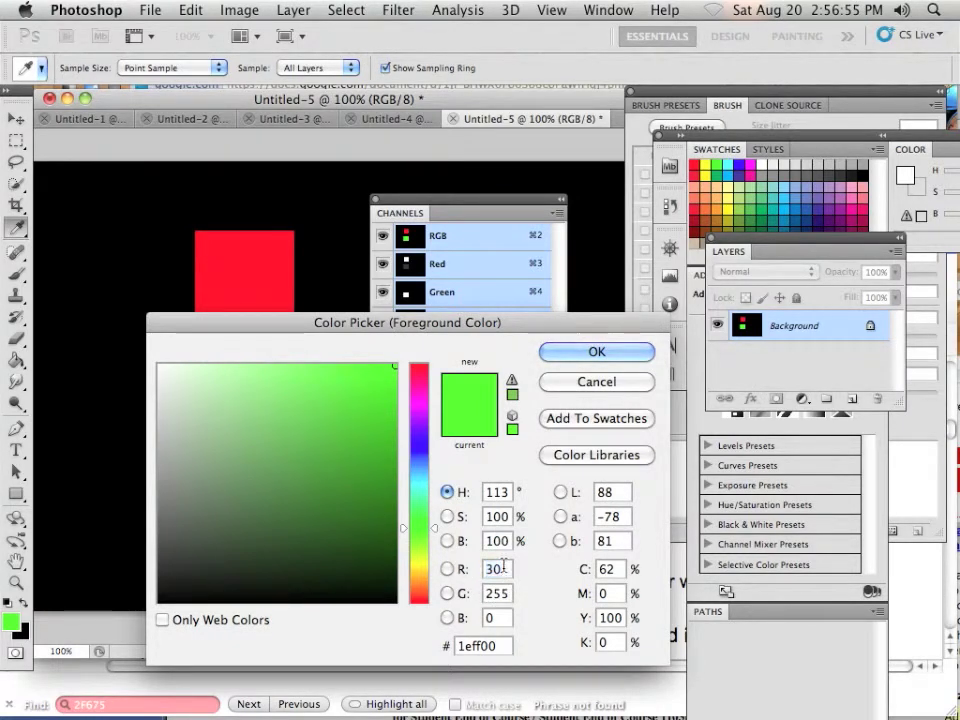
mouse_move(325, 705)
click(596, 382)
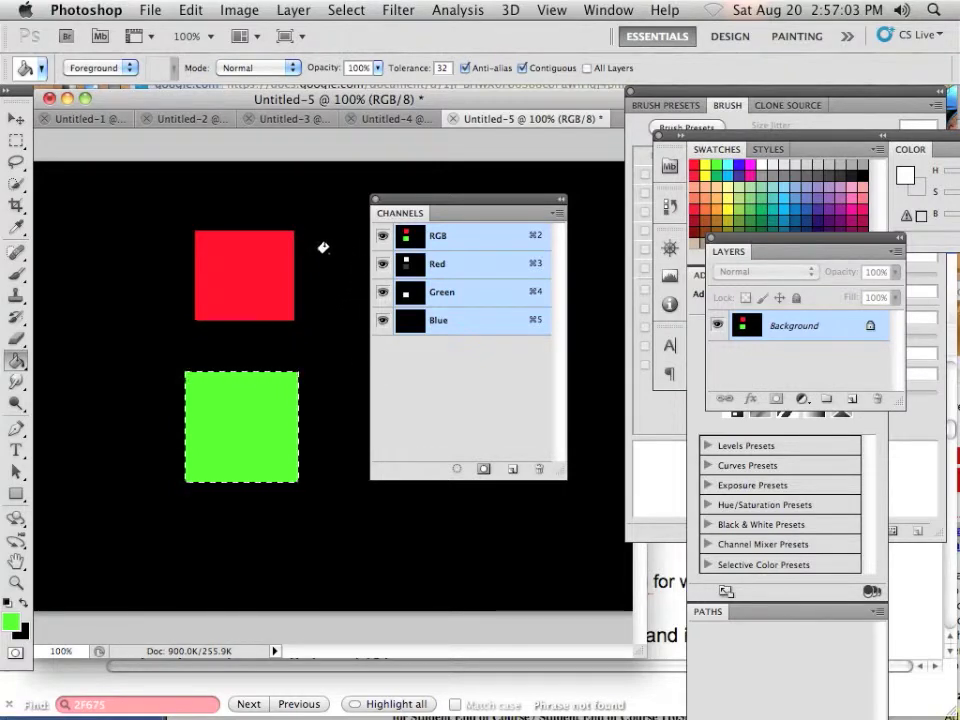
Review the colour modes and bits-per-channel options available for the image.
click(252, 11)
mouse_move(255, 33)
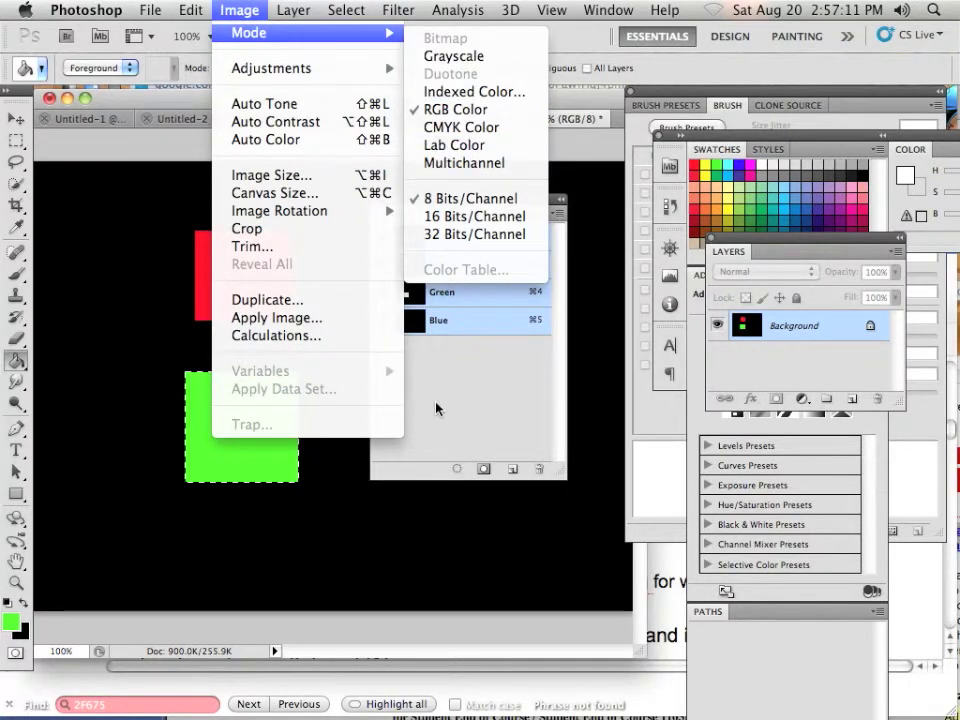
click(422, 318)
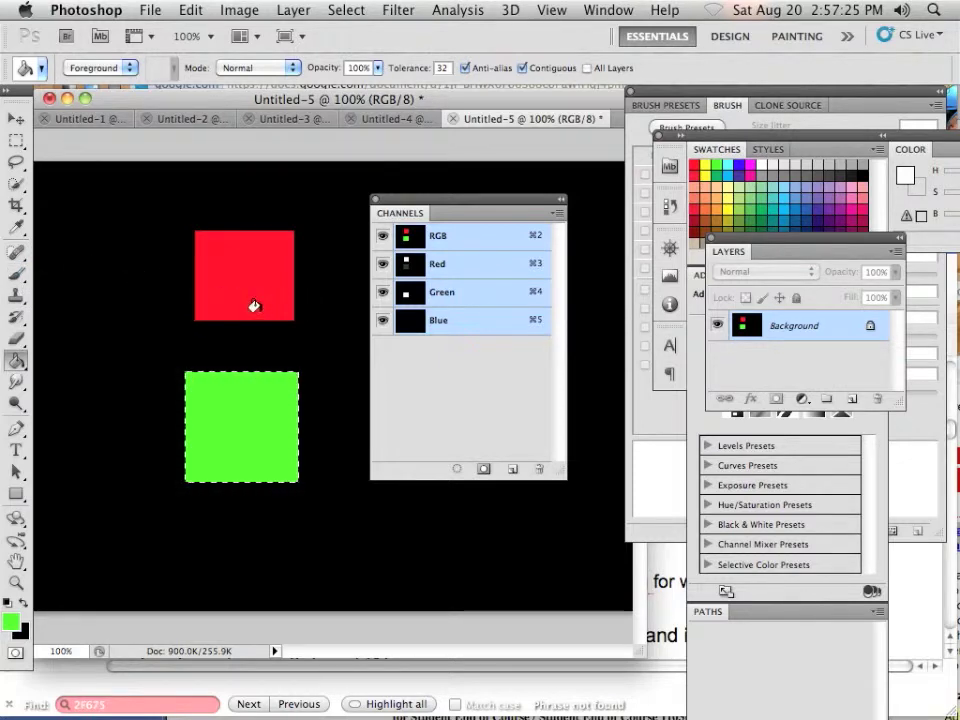
Select both the red and the green squares with the Quick Selection Tool.
click(20, 204)
click(16, 183)
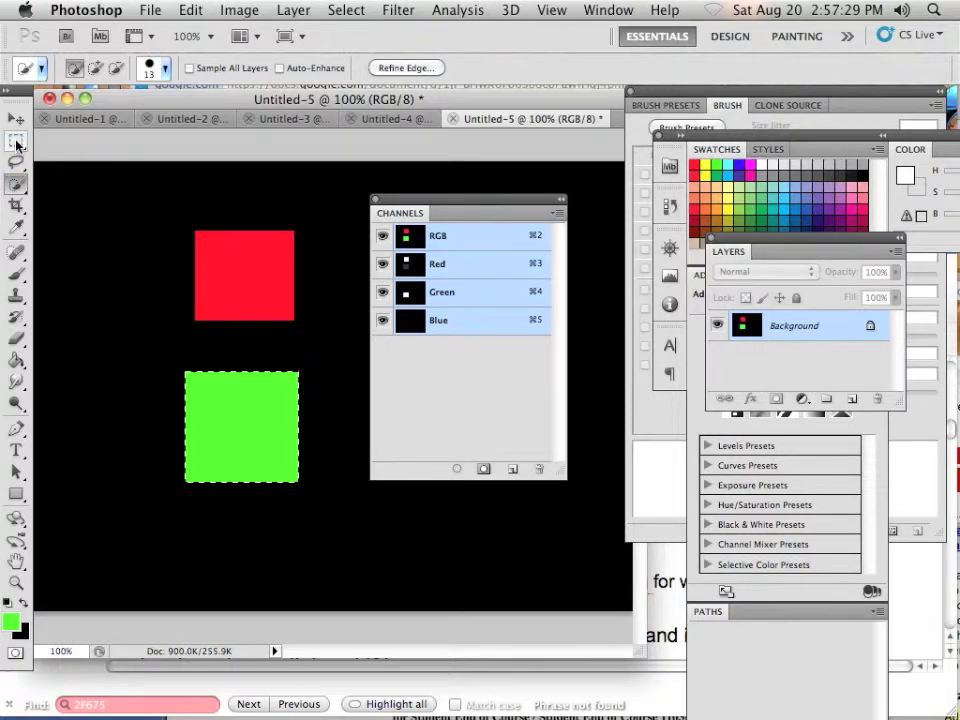
click(18, 187)
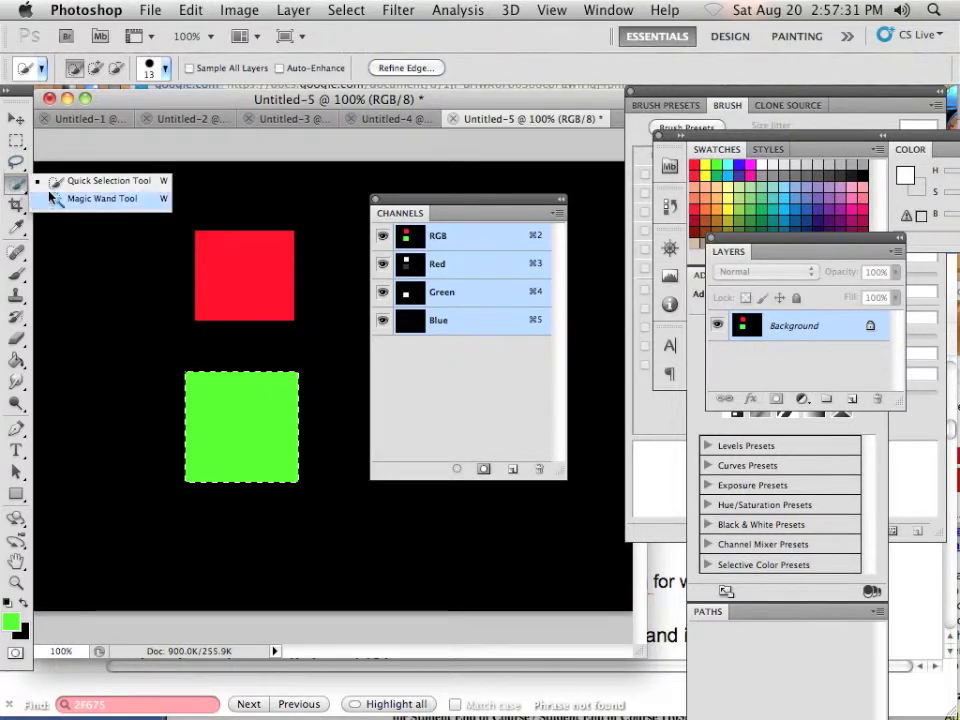
click(60, 184)
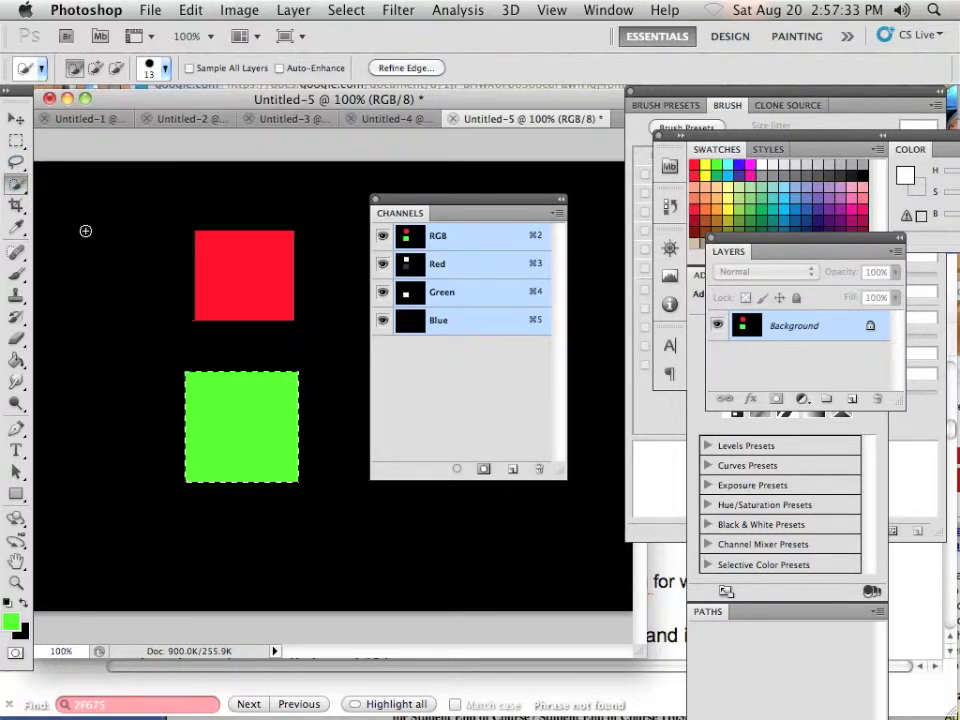
click(251, 287)
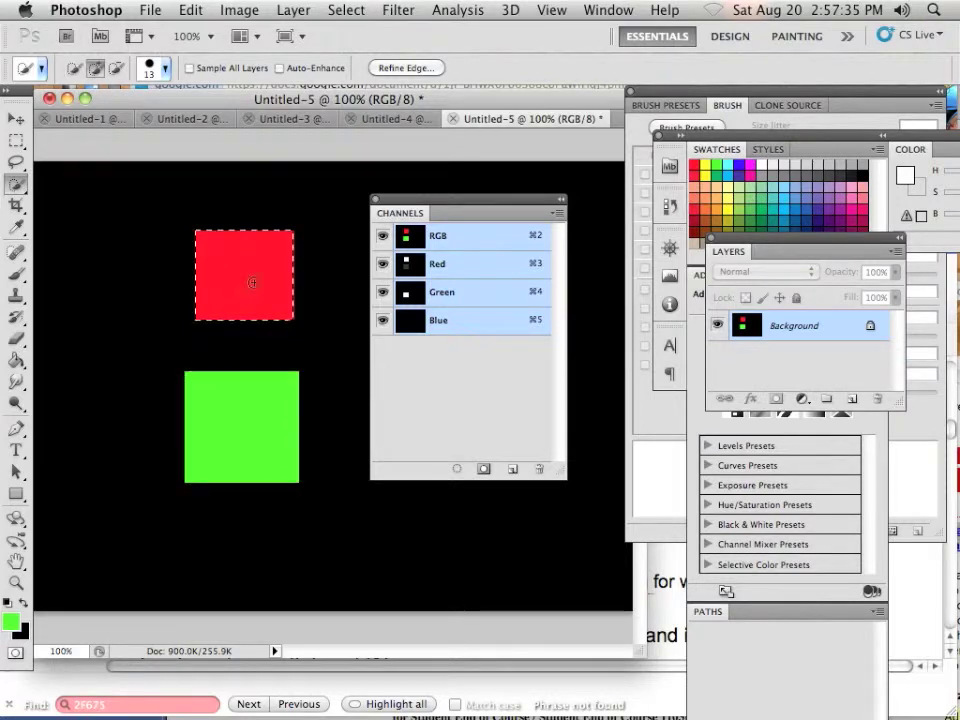
click(254, 432)
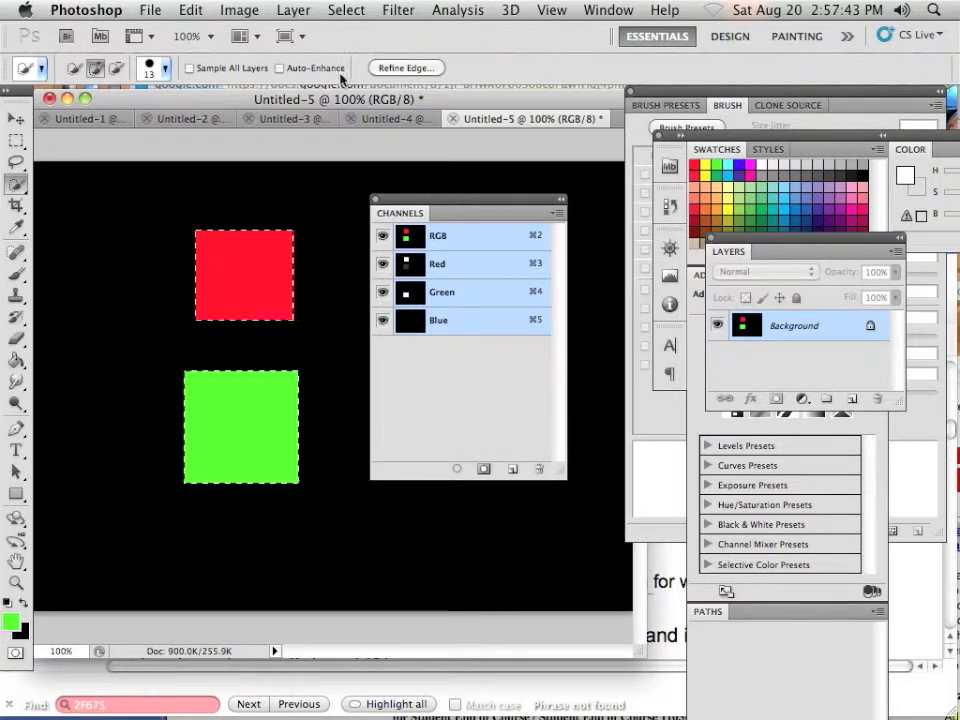
Save the selection of both squares as a new, unnamed channel in Untitled-5.
click(347, 10)
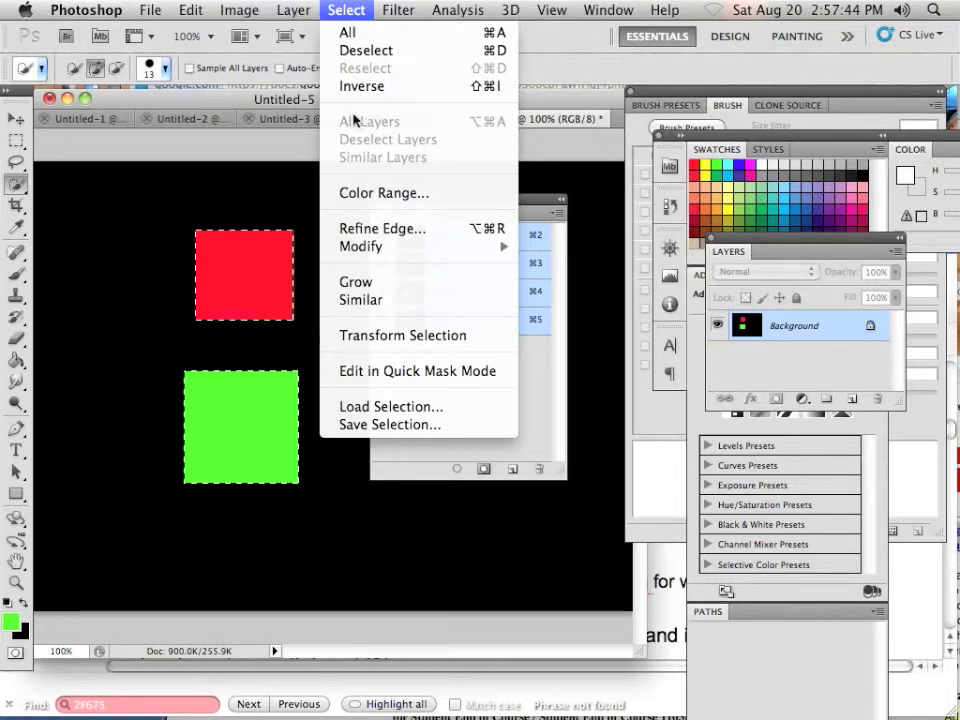
click(375, 424)
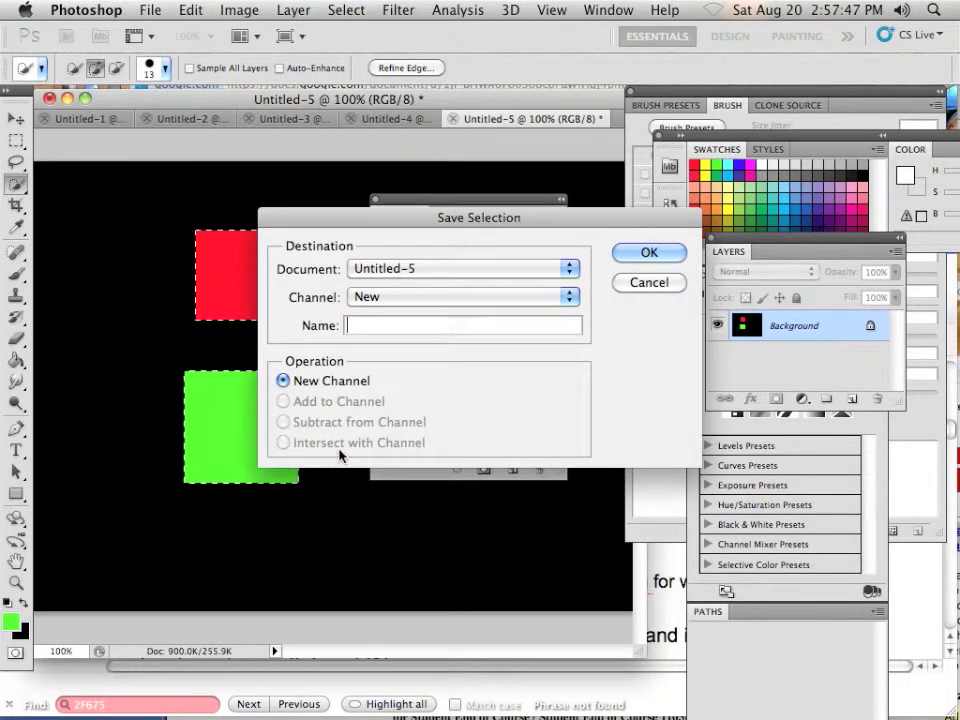
click(626, 258)
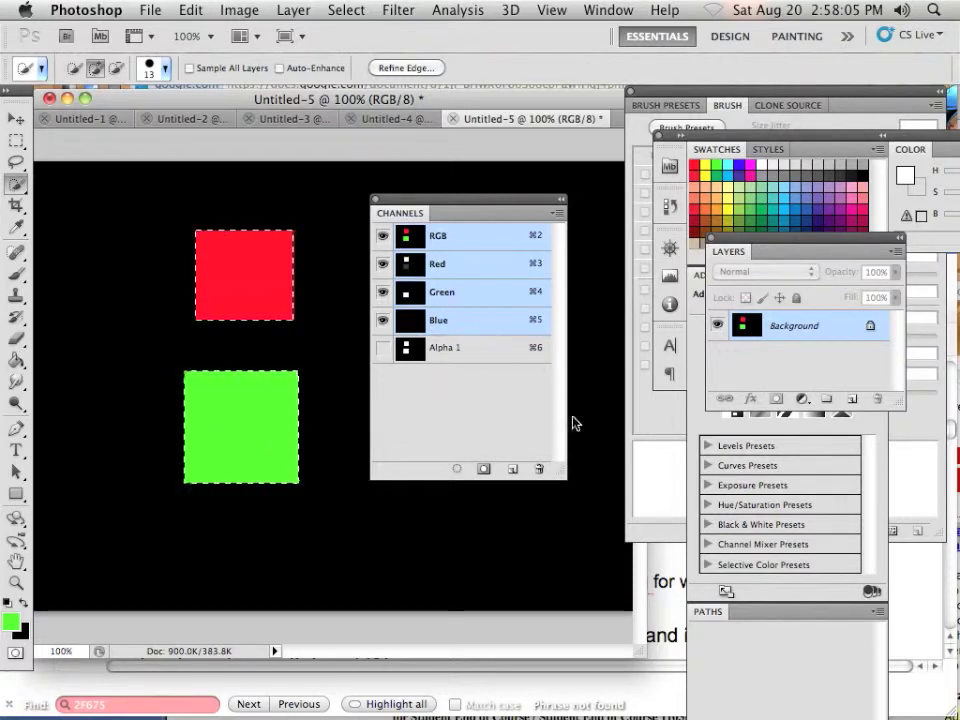
Convert the locked Background into a regular editable layer with the default name and settings.
double_click(787, 330)
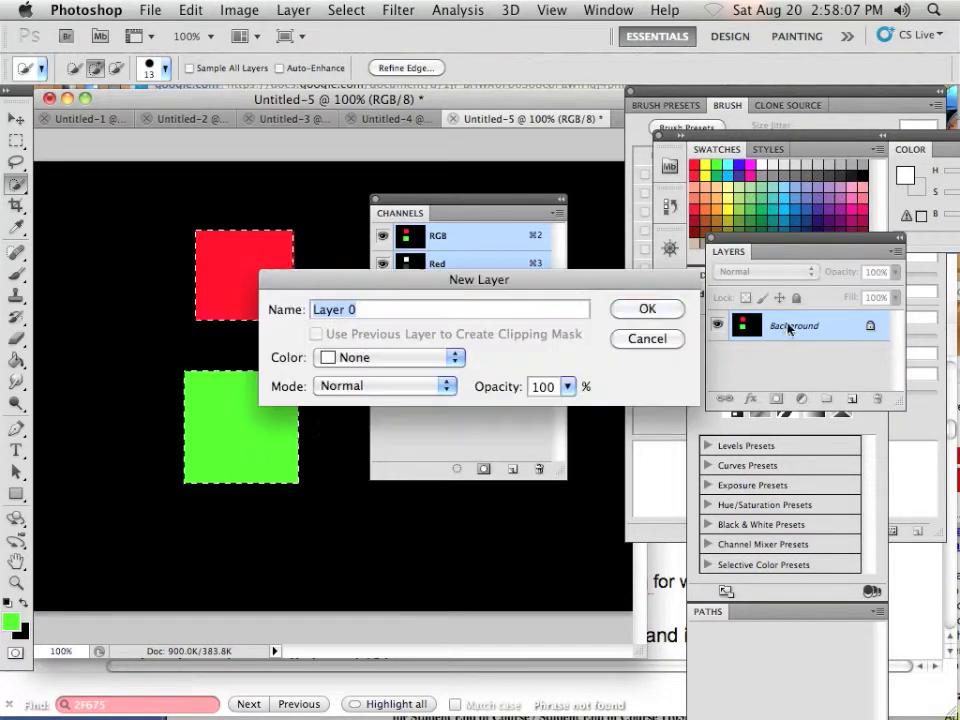
key(Return)
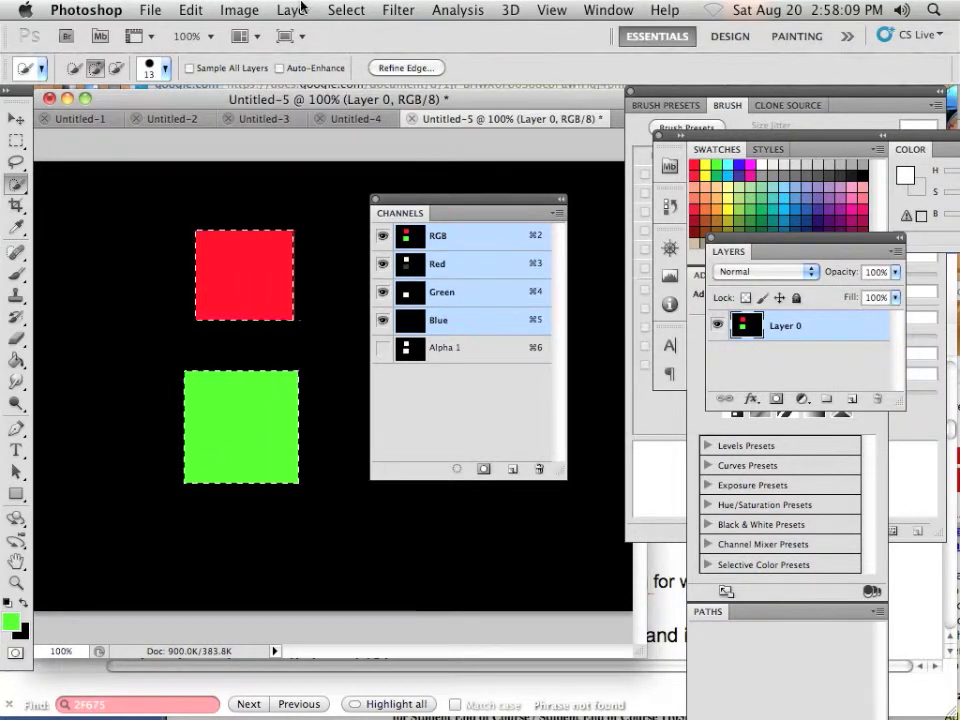
Deselect the two squares and load the Alpha 1 channel as a selection.
click(346, 10)
click(252, 220)
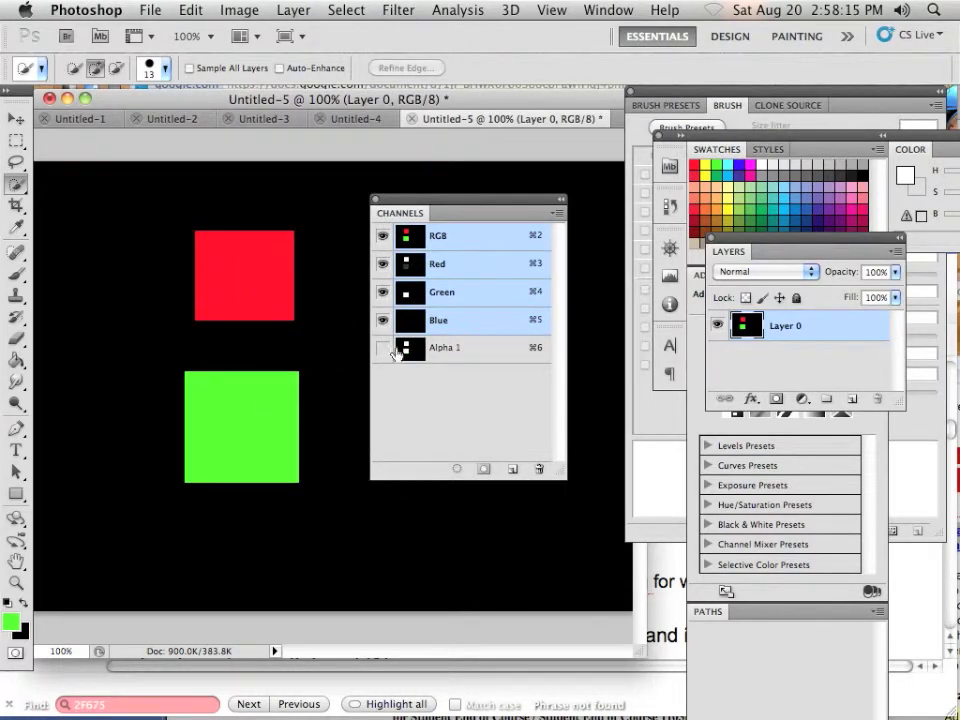
drag(450, 350, 455, 465)
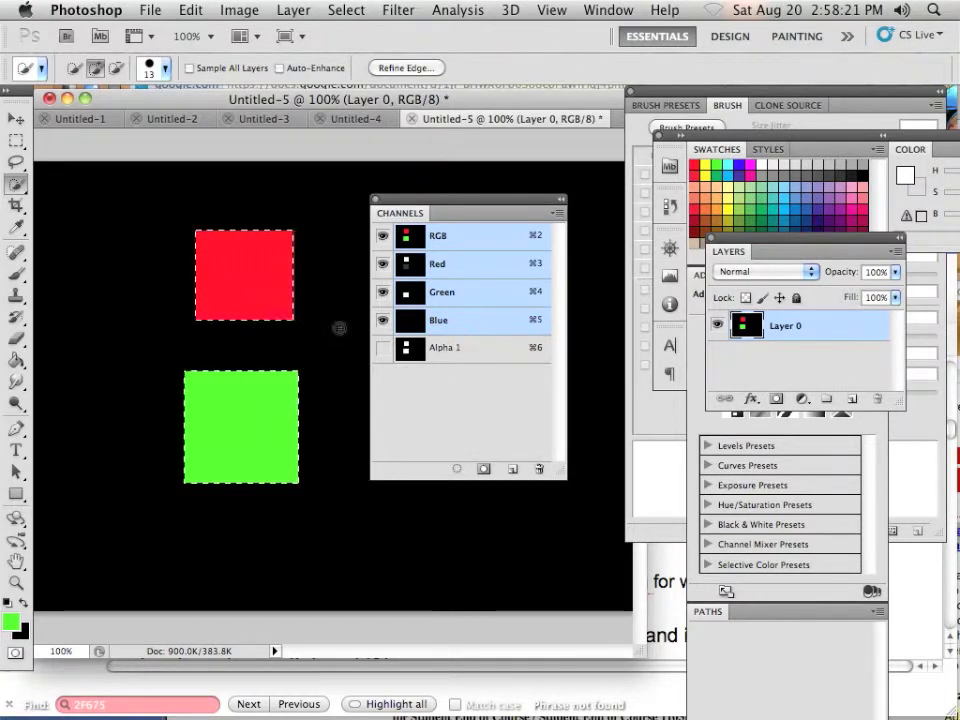
Clear the current selection and restore the outlines of both squares directly from the Alpha 1 channel thumbnail.
click(345, 10)
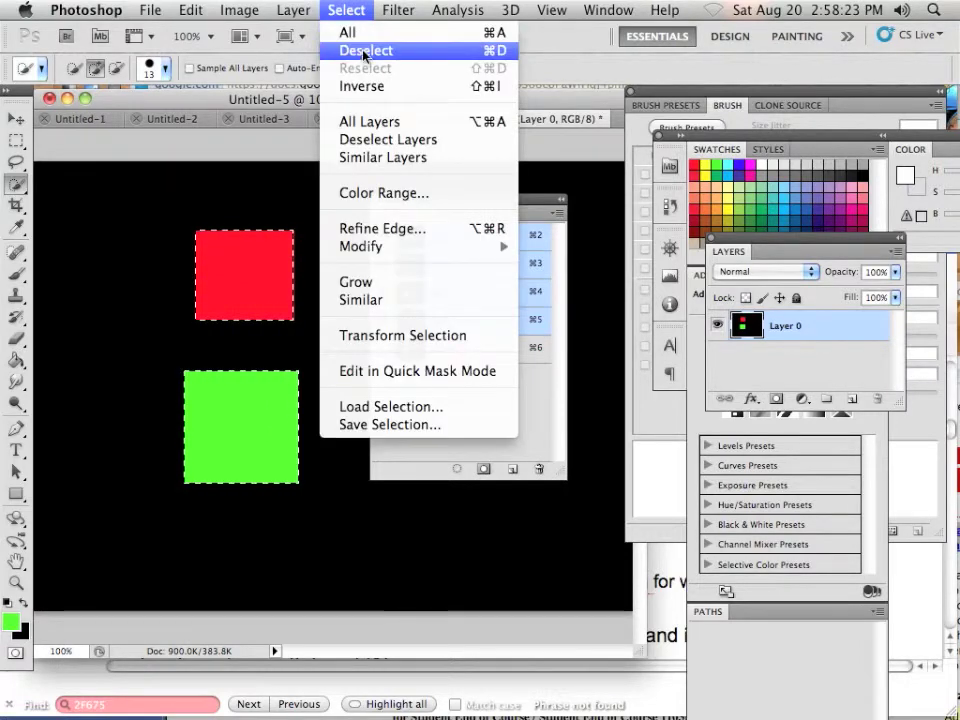
click(365, 51)
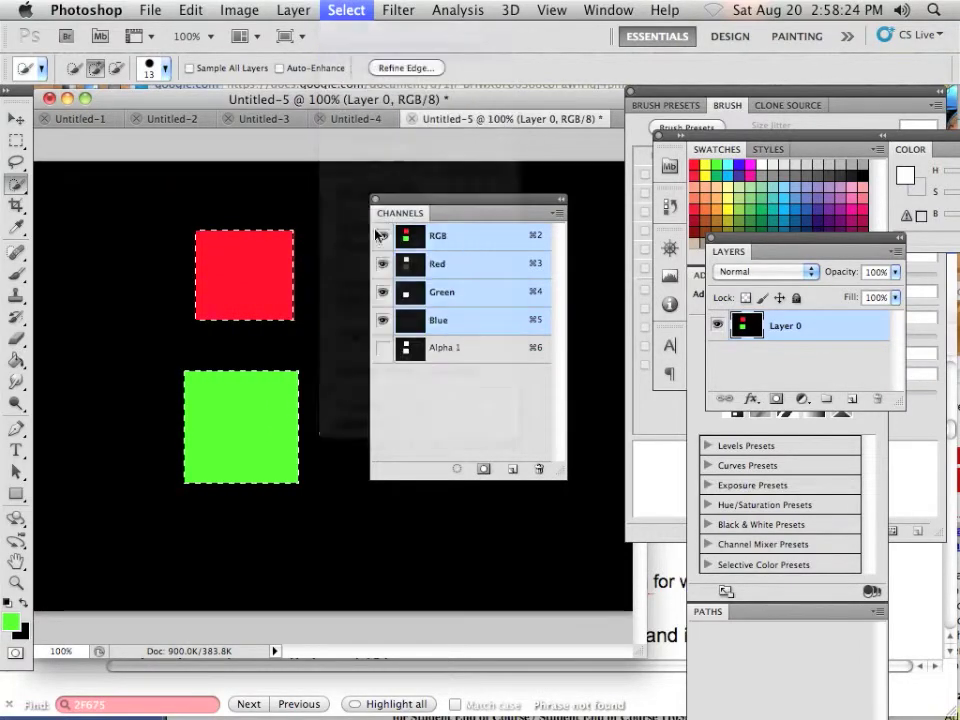
super+click(408, 360)
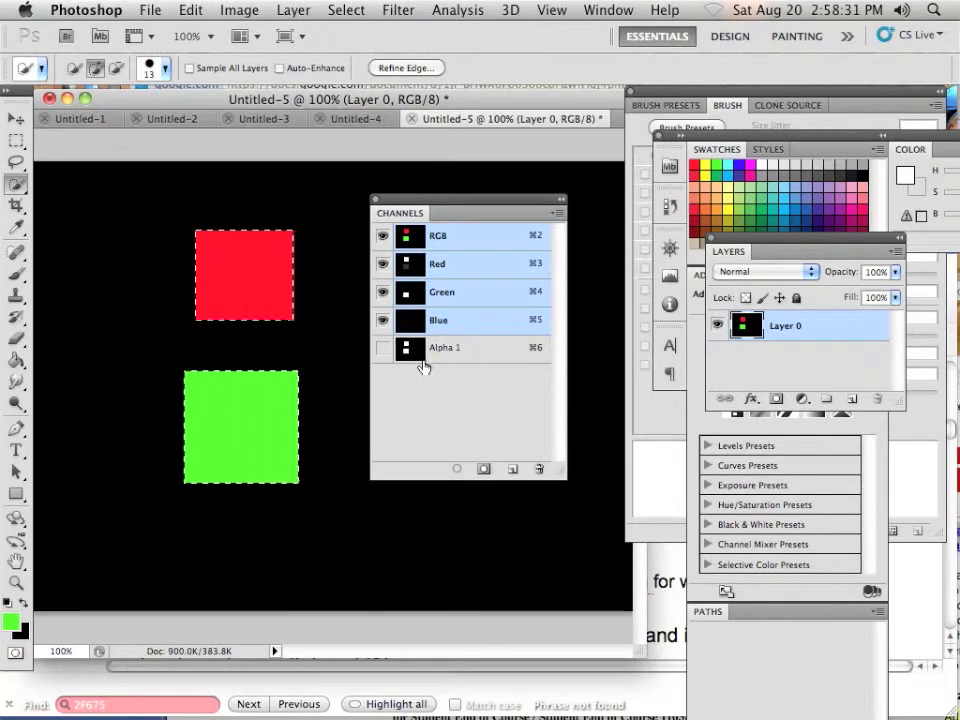
Paint green over the selected squares with the Brush tool at 33% opacity, covering the whole red square.
key(b)
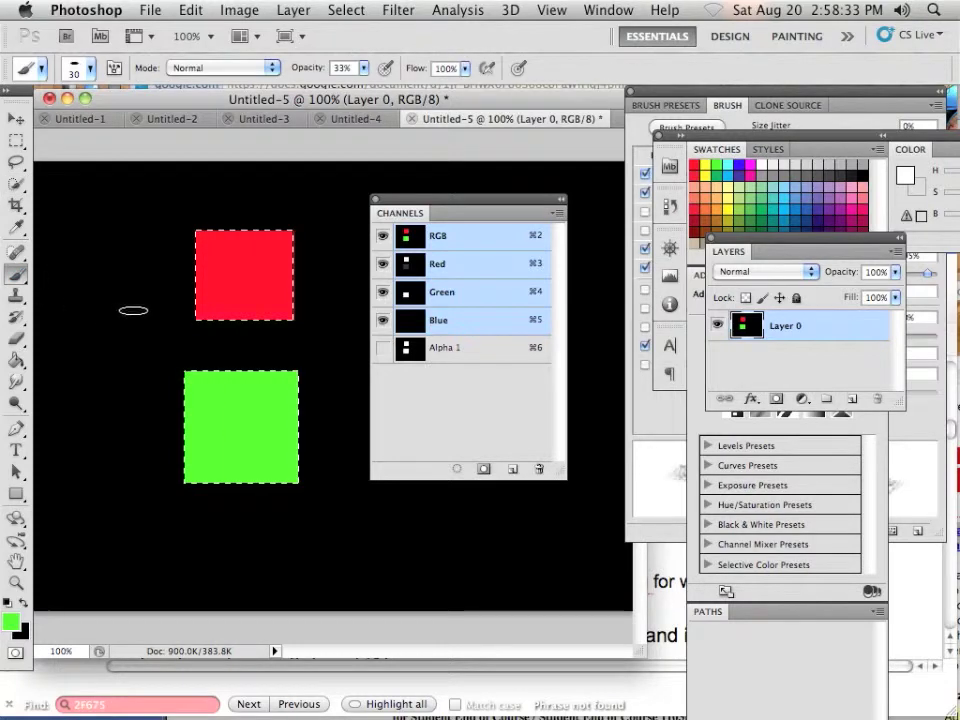
mouse_move(174, 309)
mouse_down()
mouse_move(189, 224)
mouse_move(254, 217)
mouse_up()
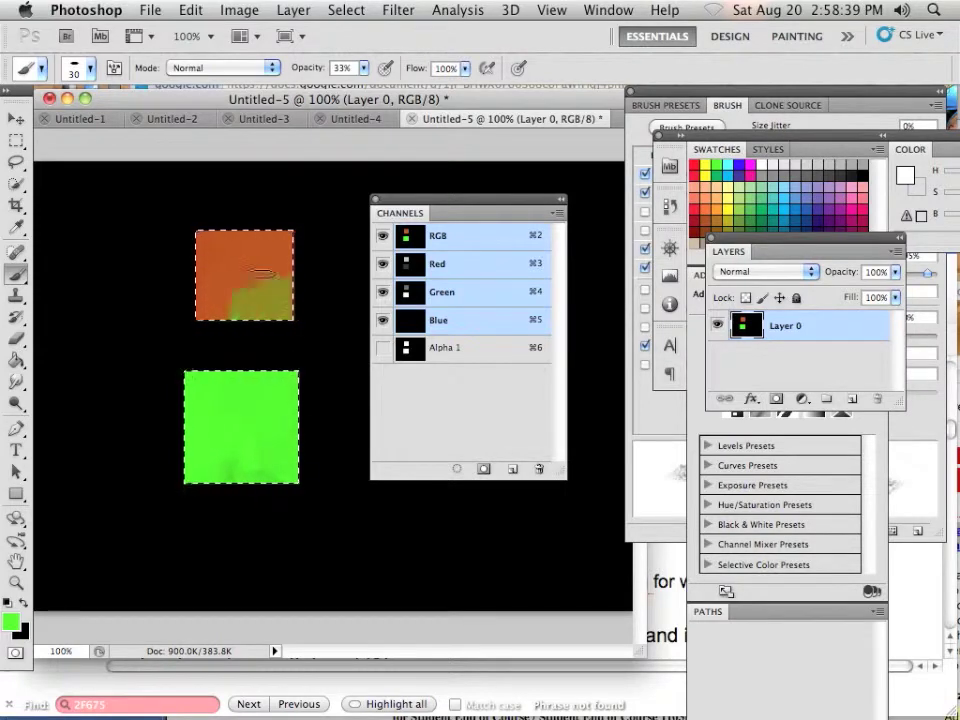
mouse_move(261, 271)
mouse_down()
mouse_move(255, 234)
mouse_move(224, 270)
mouse_up()
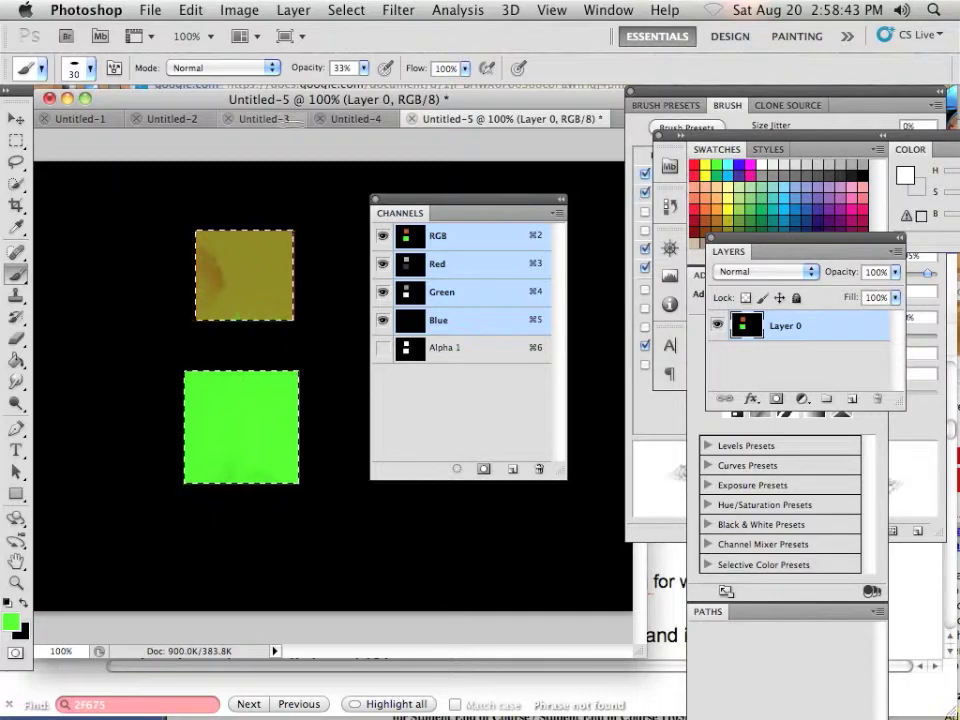
Invert the selection and paint green brush strokes over the black background around both squares.
click(346, 10)
click(367, 87)
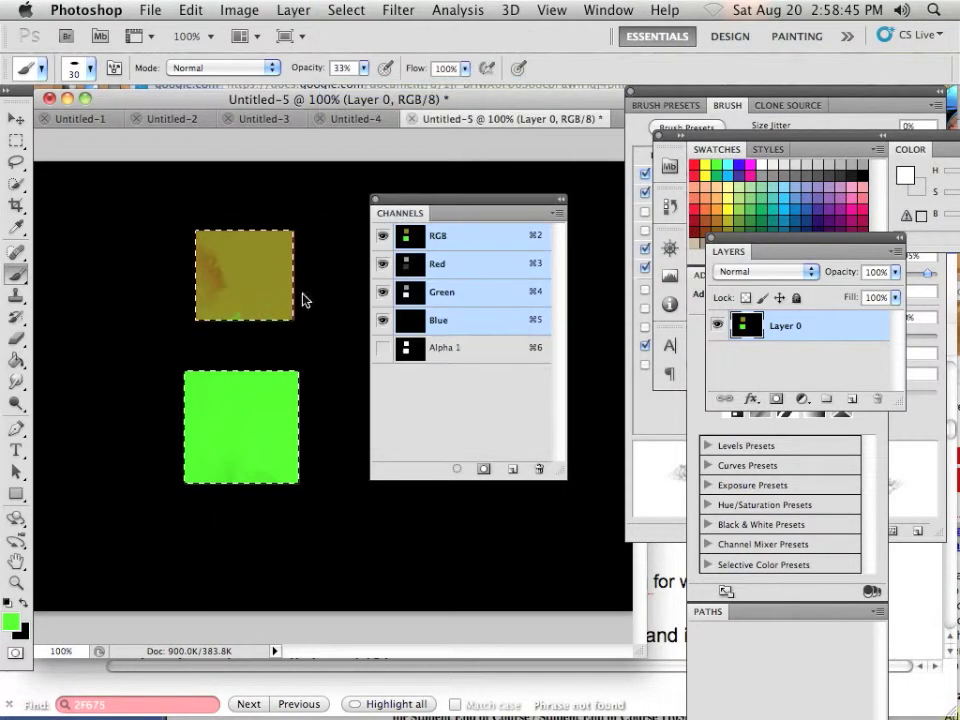
mouse_move(311, 294)
mouse_down()
mouse_move(292, 204)
mouse_move(237, 203)
mouse_move(162, 258)
mouse_move(255, 392)
mouse_move(319, 380)
mouse_move(295, 529)
mouse_move(264, 536)
mouse_move(192, 486)
mouse_move(286, 360)
mouse_move(311, 378)
mouse_move(305, 487)
mouse_move(255, 425)
mouse_move(228, 338)
mouse_move(282, 302)
mouse_move(293, 229)
mouse_move(239, 193)
mouse_move(210, 323)
mouse_move(169, 344)
mouse_move(171, 425)
mouse_up()
drag(208, 370, 272, 506)
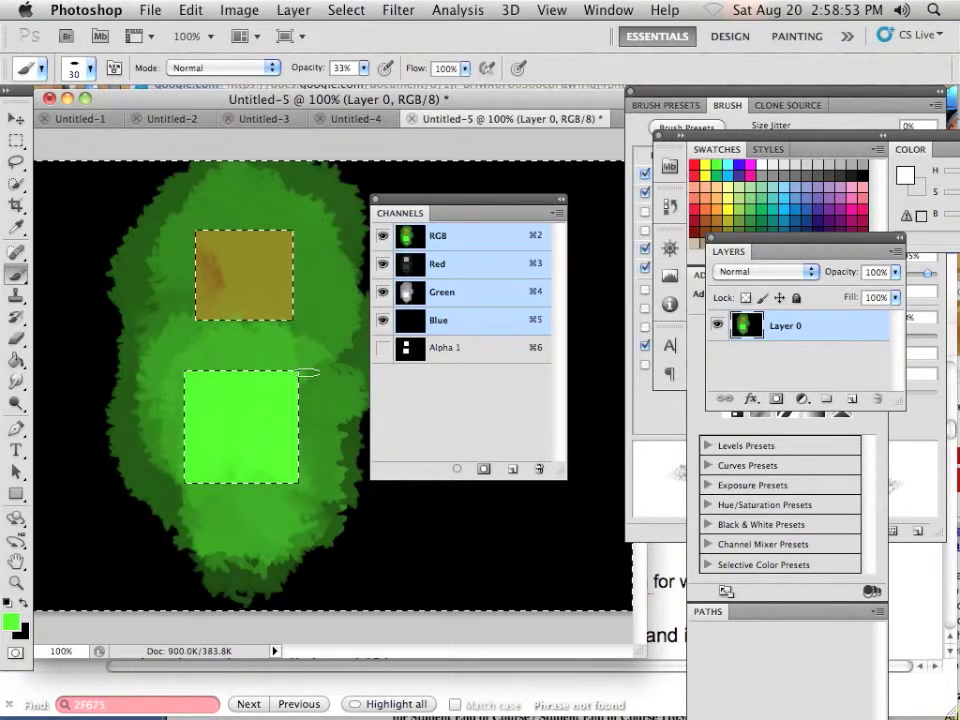